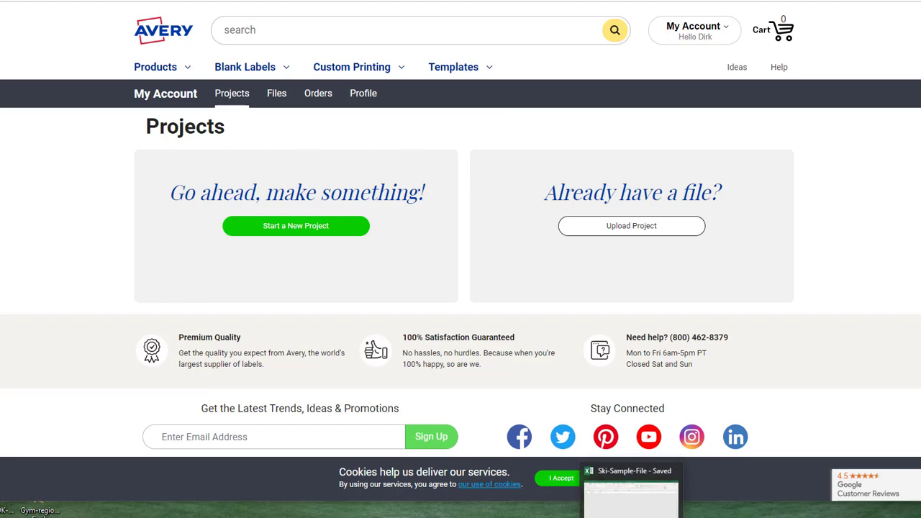
- Bring the Ski-Sample-File workbook forward and read its Instructions sheet
left_click(631, 517)
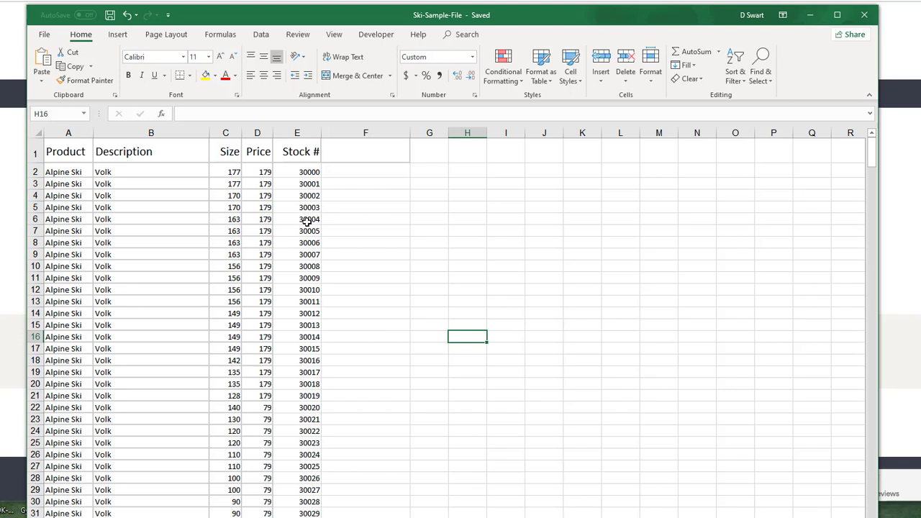
left_click(295, 172)
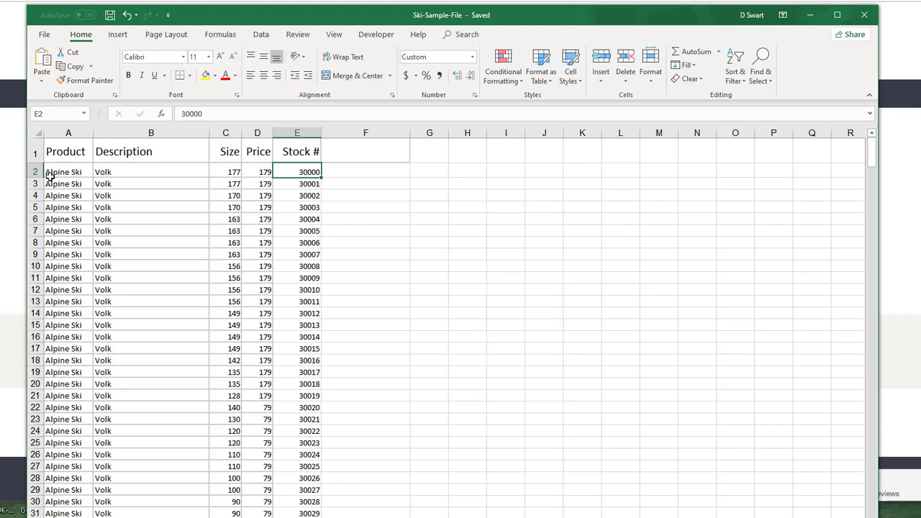
left_click_drag(356, 14, 357, 0)
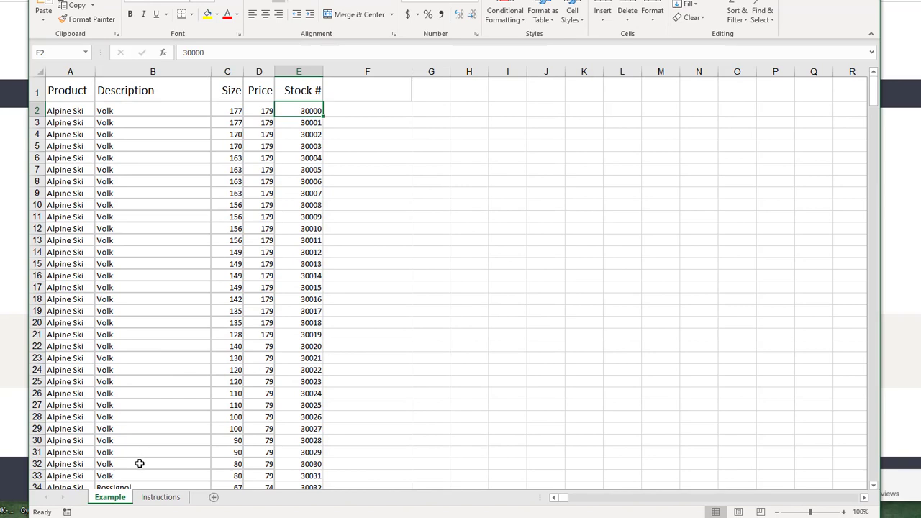
left_click(159, 499)
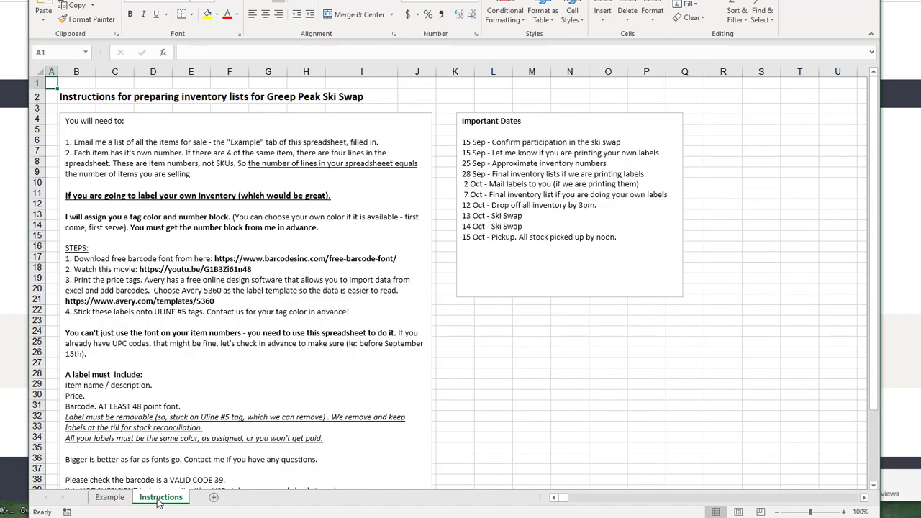
- Switch back to the Example sheet of ski inventory data
left_click(118, 498)
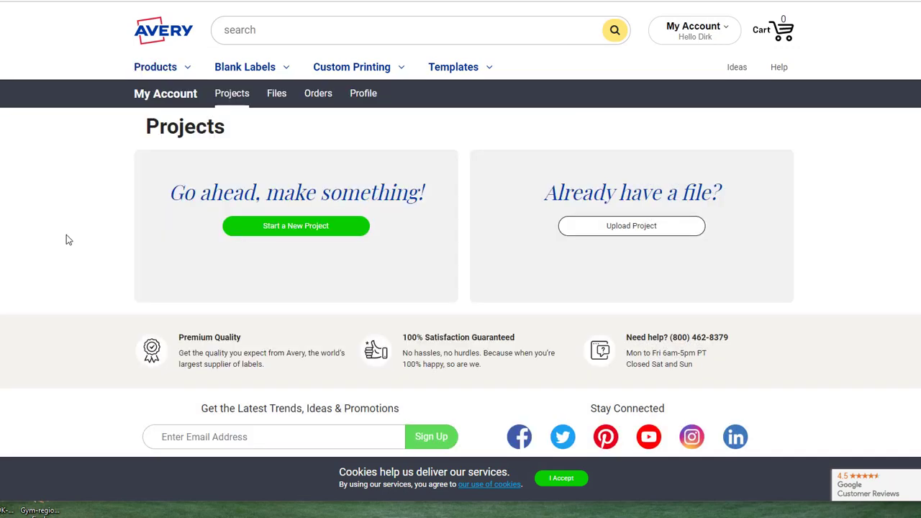
- Start a new project using the Avery 5160 Easy Peel Address Labels template
left_click(286, 226)
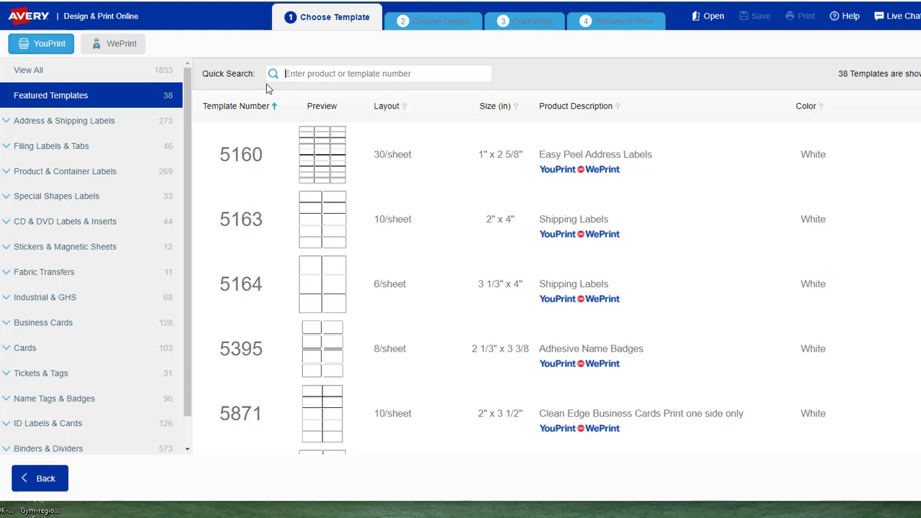
type("51")
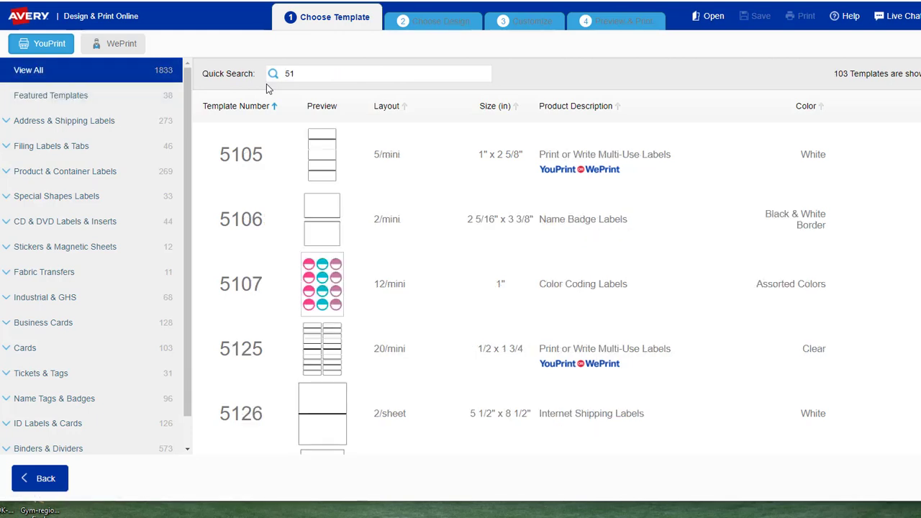
scroll(257, 210, "down", 3)
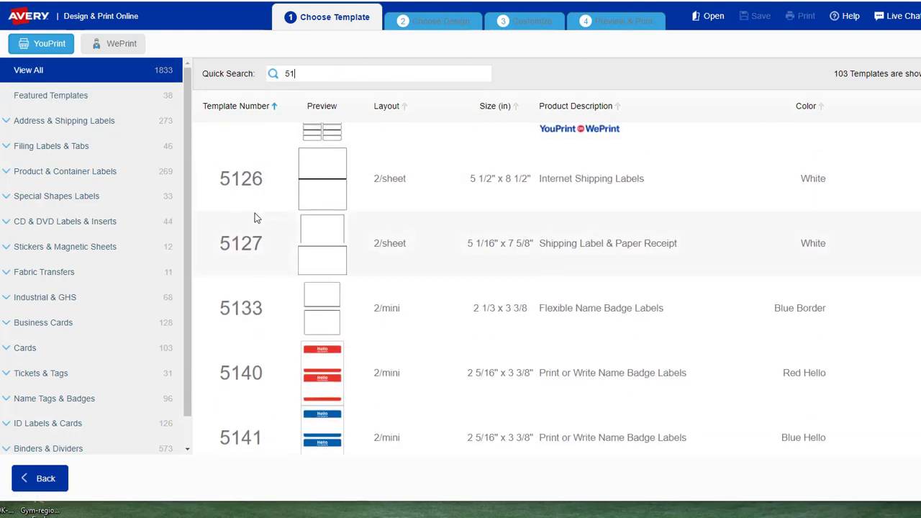
type("60")
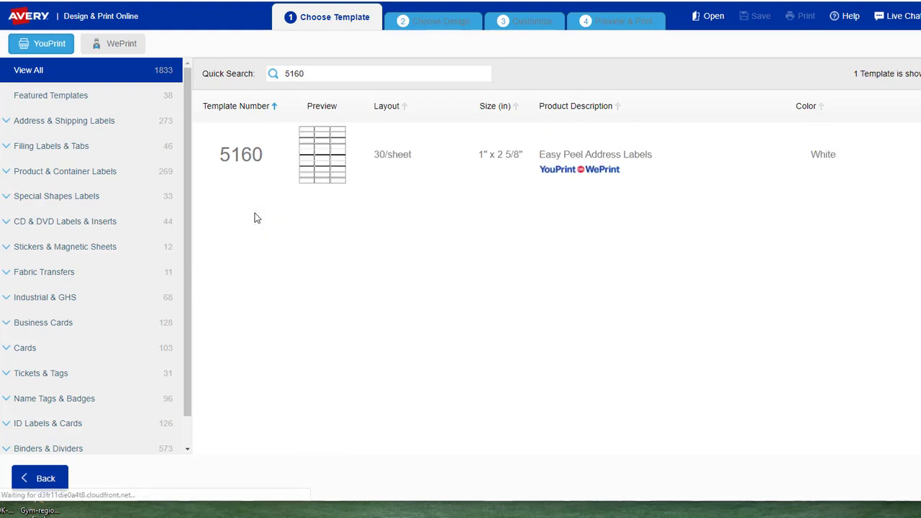
left_click(319, 155)
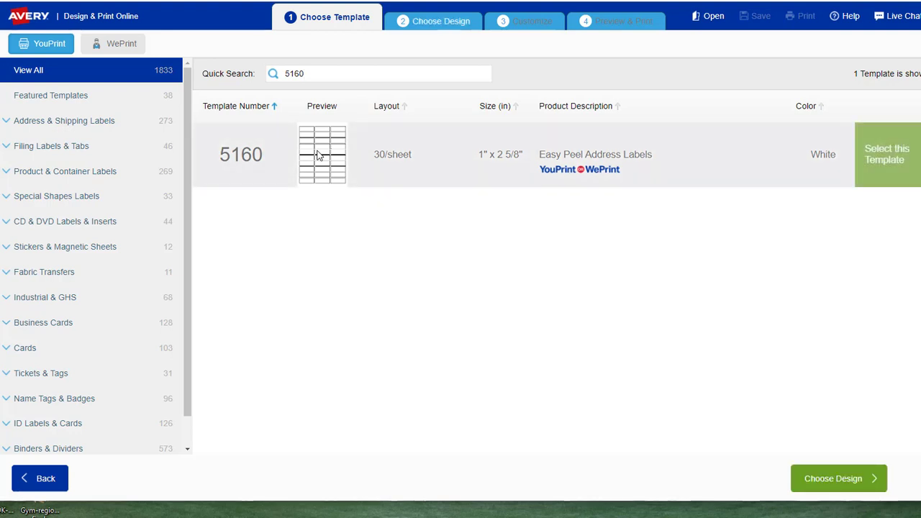
left_click(900, 164)
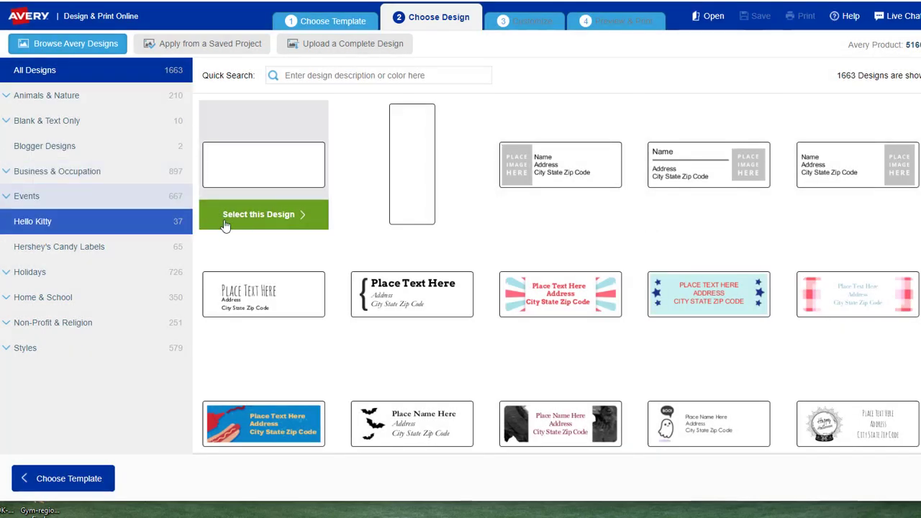
- Choose the blank design and import Ski-Sample-File.xlsx for mail merge
left_click(230, 224)
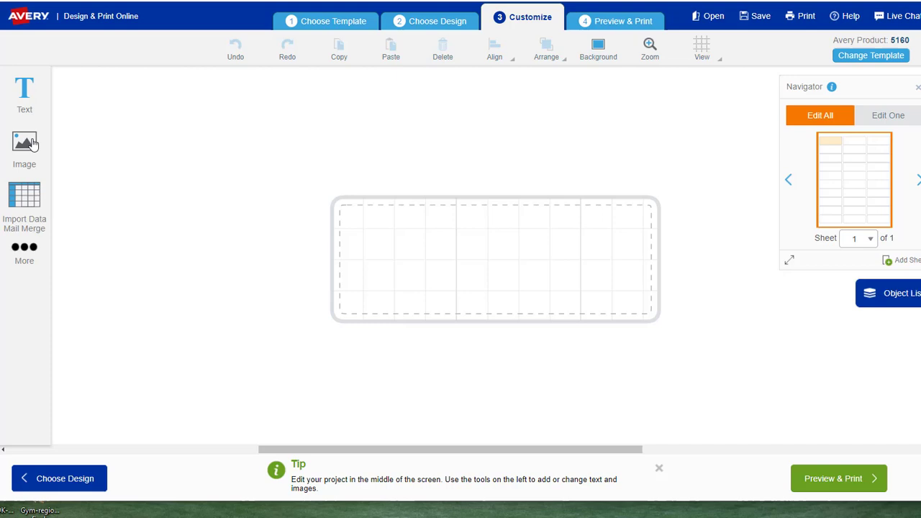
left_click(26, 196)
left_click(130, 143)
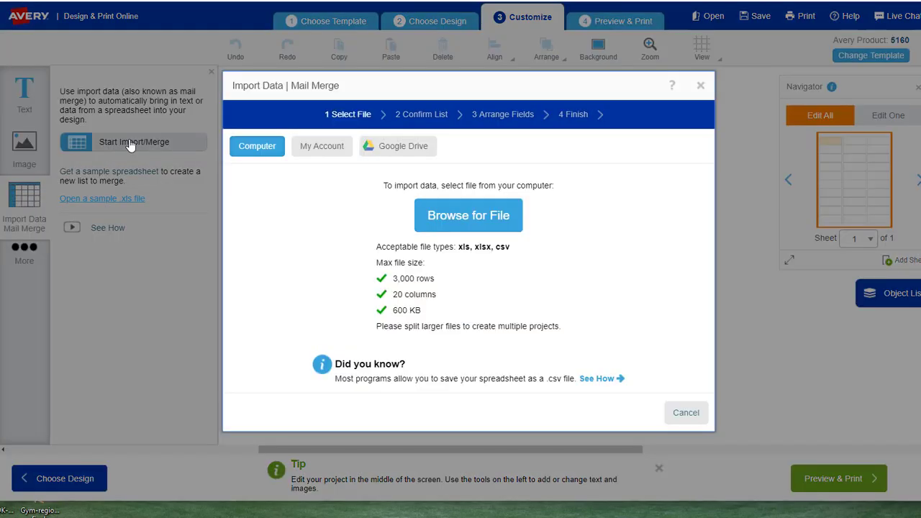
left_click(492, 225)
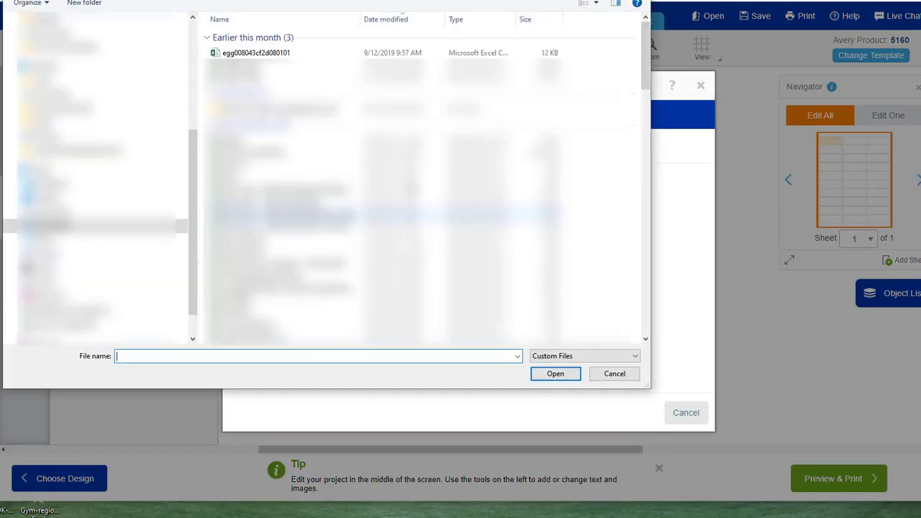
left_click(249, 56)
left_click(555, 374)
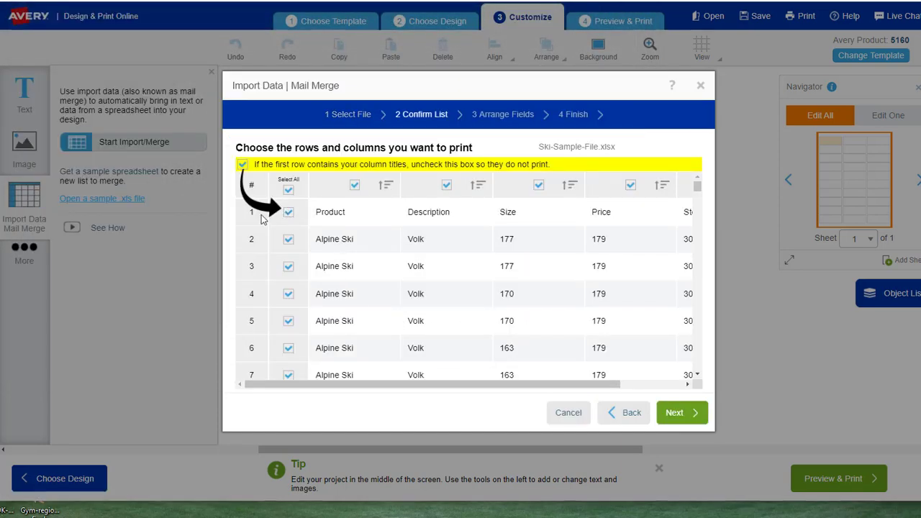
- Exclude the column-titles row and the Size column from the merge
left_click(288, 213)
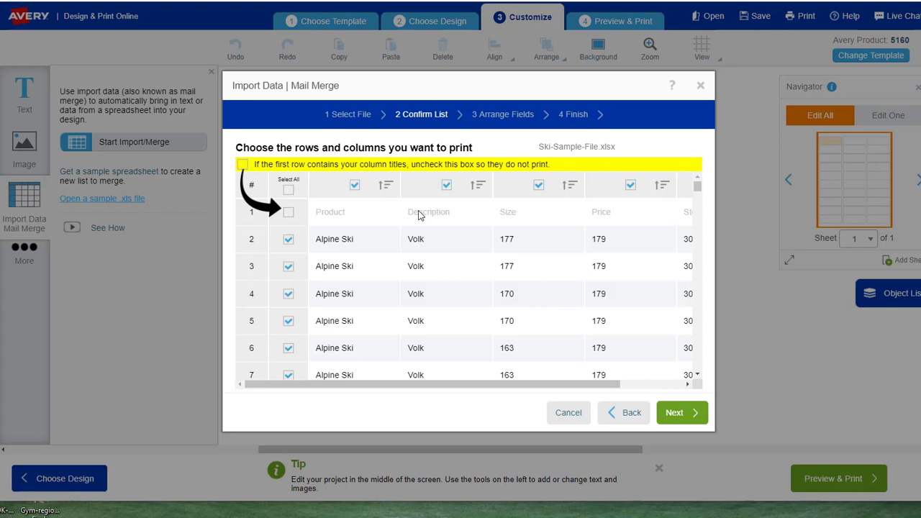
left_click(538, 187)
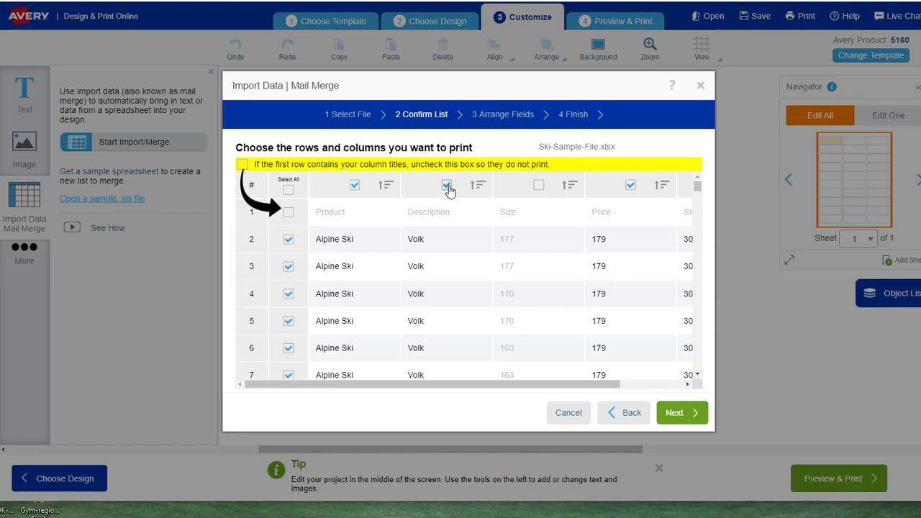
mouse_move(471, 383)
left_mouse_down()
mouse_move(534, 388)
mouse_move(453, 386)
left_mouse_up()
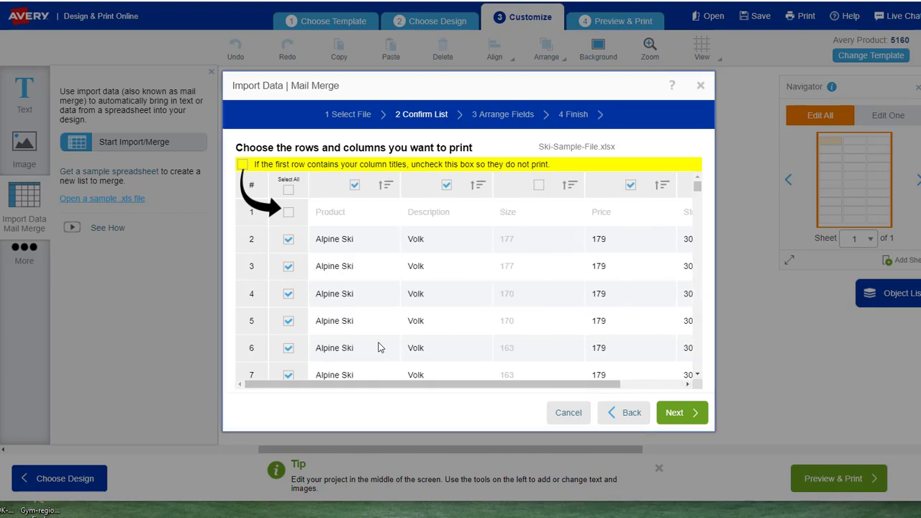
left_click(675, 417)
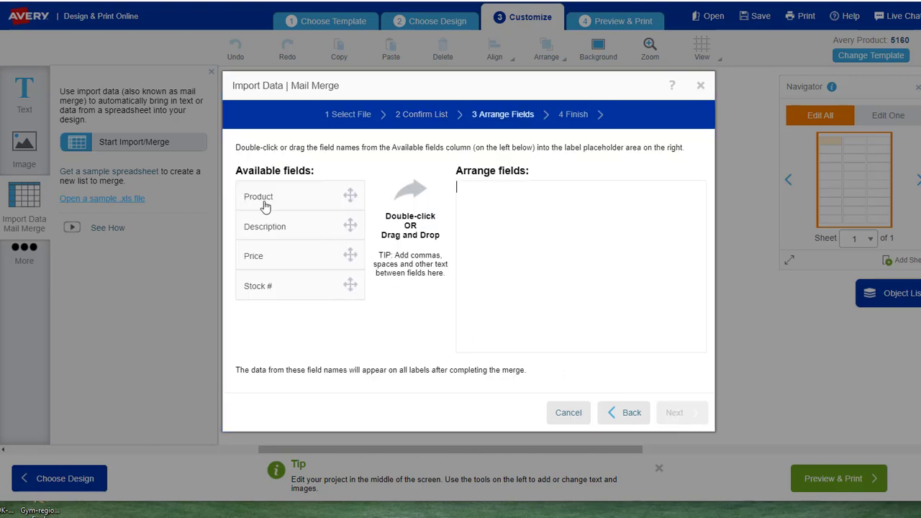
- Place Product and $-prefixed Price on line one and Description on line two
left_click_drag(265, 207, 572, 197)
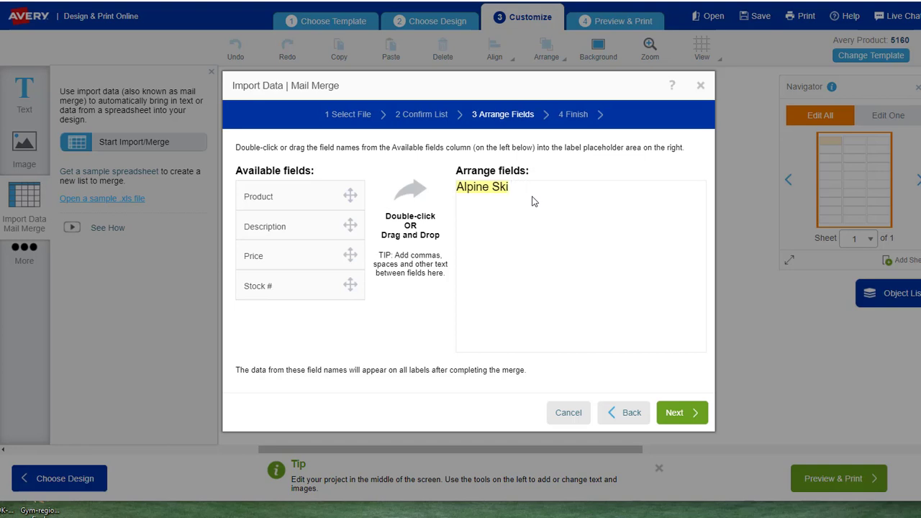
left_click_drag(304, 257, 565, 205)
left_click_drag(284, 228, 508, 216)
left_click(525, 189)
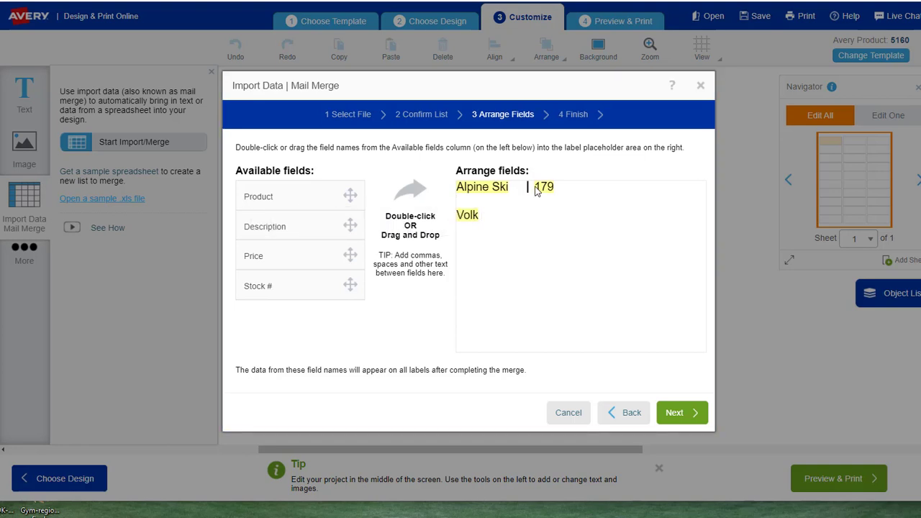
type("$")
left_click(672, 412)
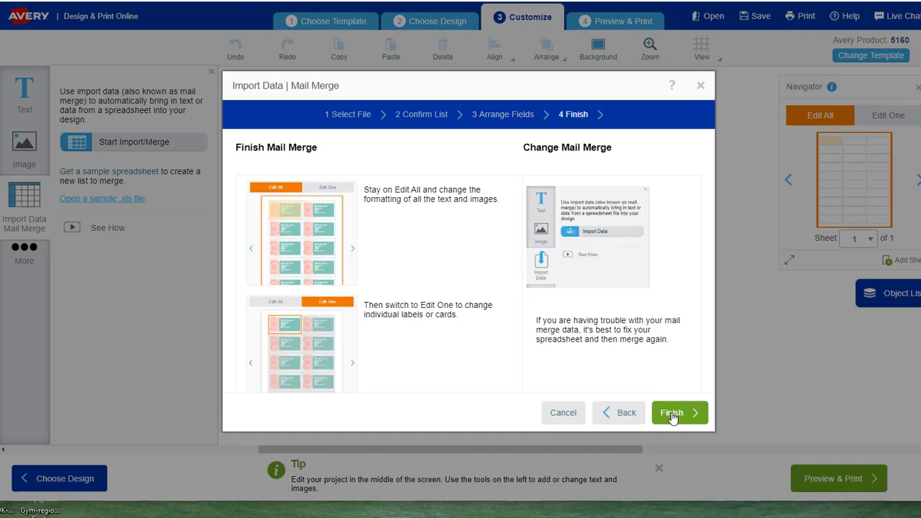
- Merge the data onto the labels and start a spreadsheet-sourced barcode
left_click(672, 415)
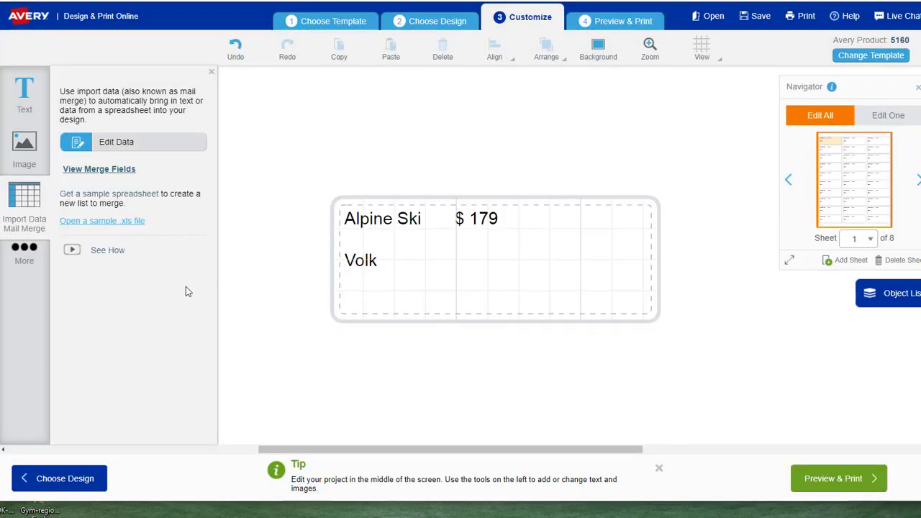
left_click(25, 253)
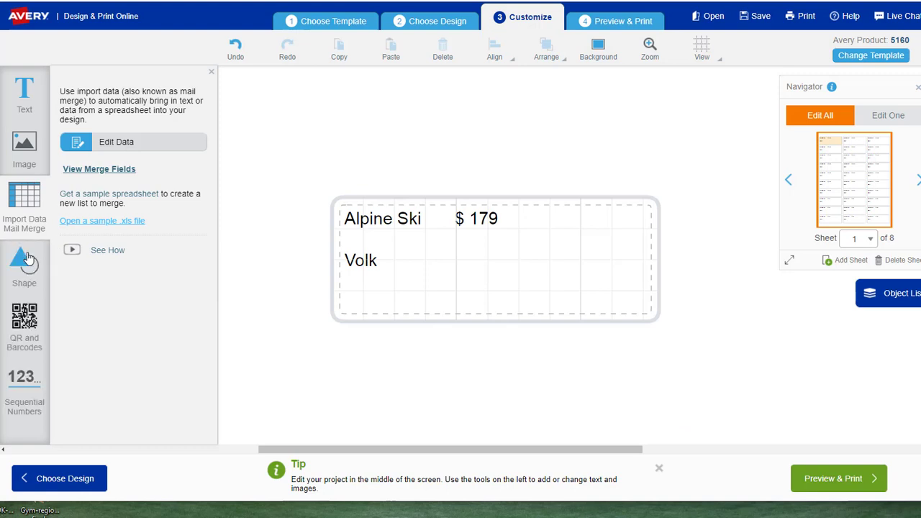
left_click(25, 321)
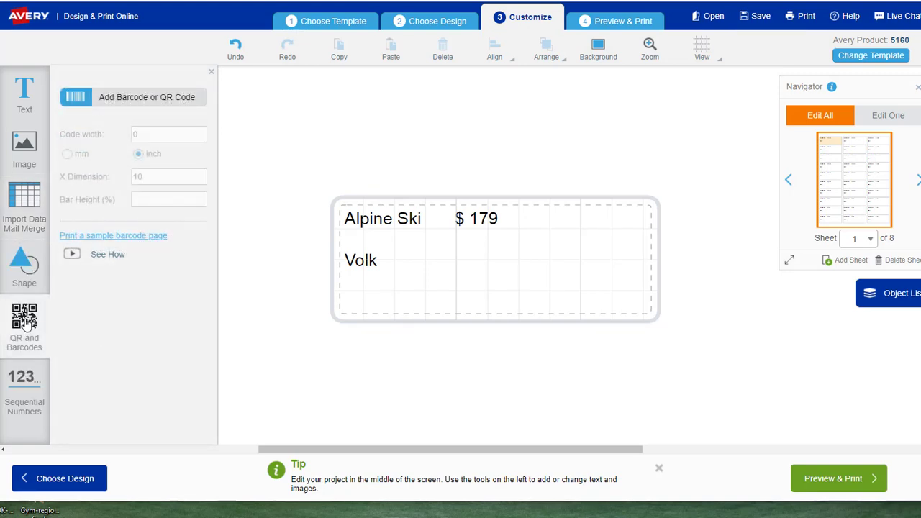
left_click(116, 98)
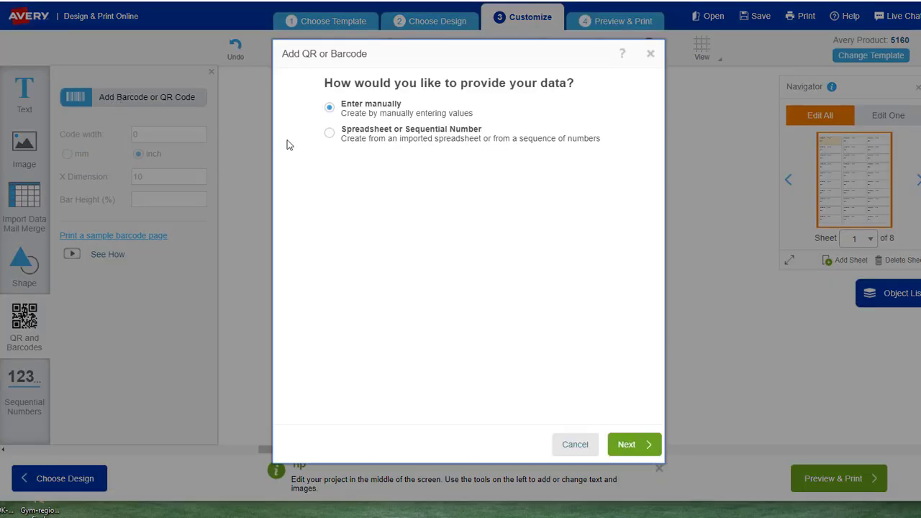
left_click(329, 133)
left_click(632, 446)
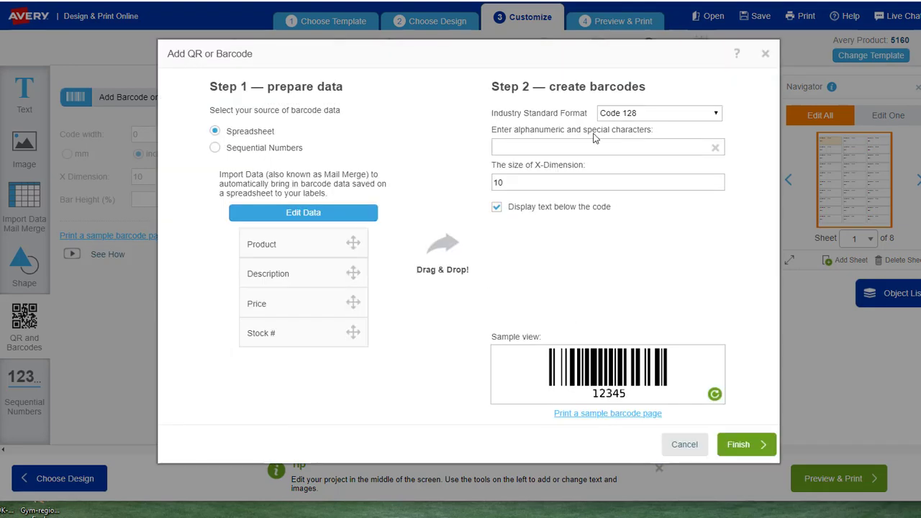
- Set up a Code 39 barcode from Stock #, no check digit, X-dimension 15
left_click(606, 115)
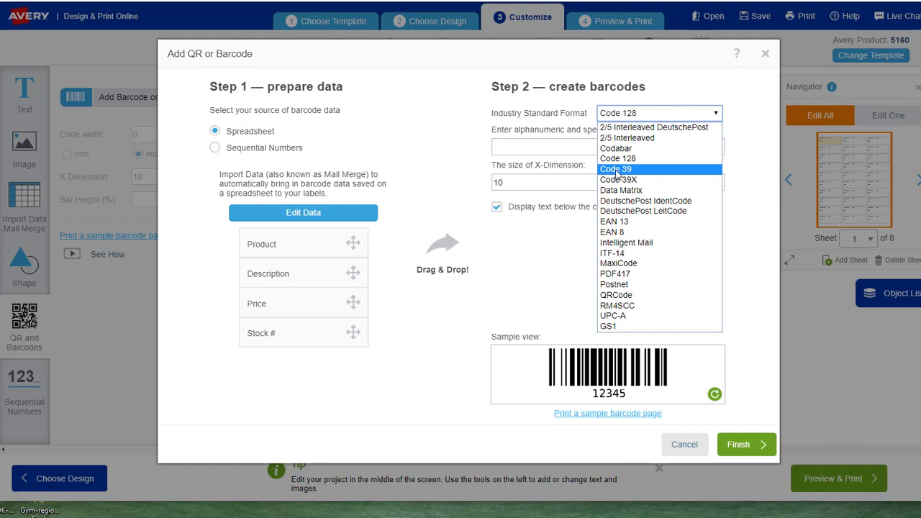
left_click(646, 172)
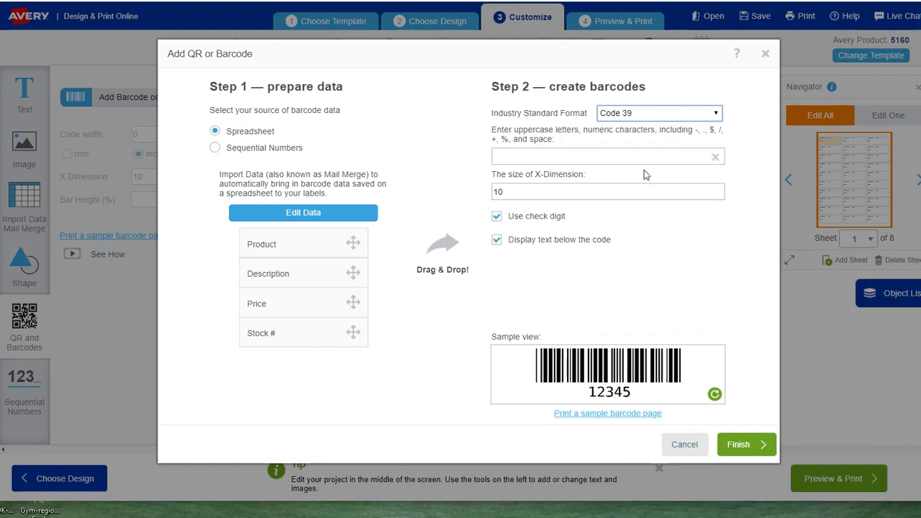
left_click(496, 217)
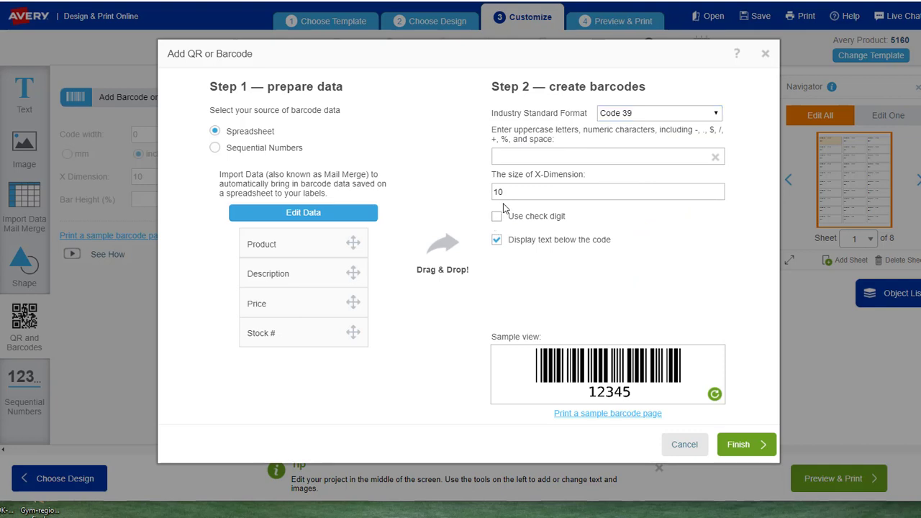
left_click(509, 189)
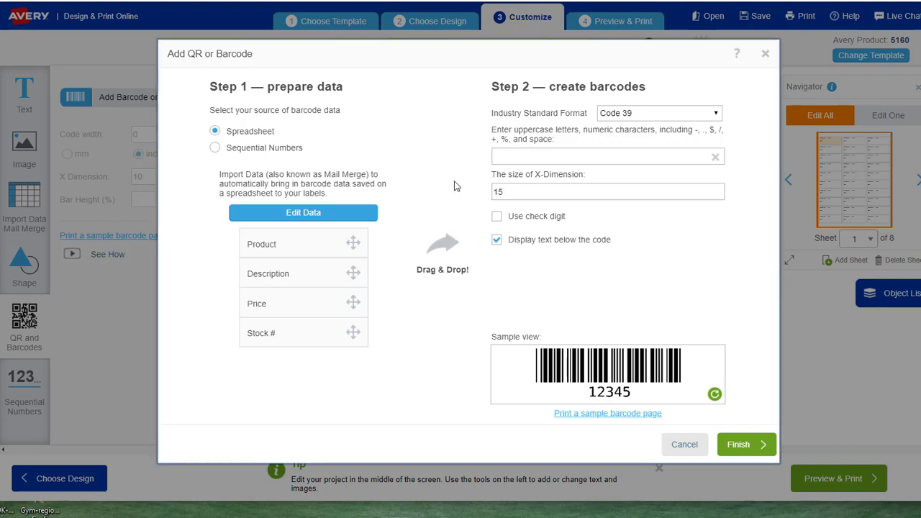
left_click_drag(262, 339, 510, 160)
- Add the barcode, move it below the text, and widen it to 2.057 inches
left_click(745, 451)
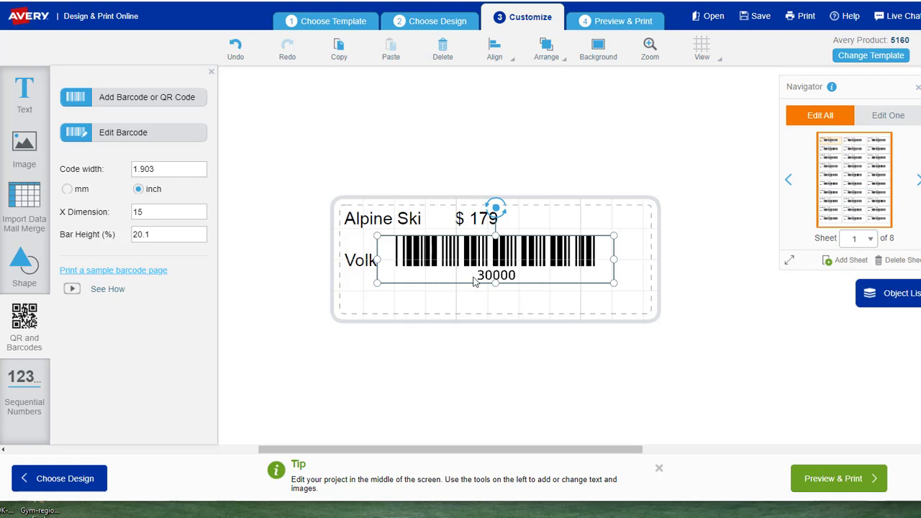
left_click_drag(471, 238, 501, 262)
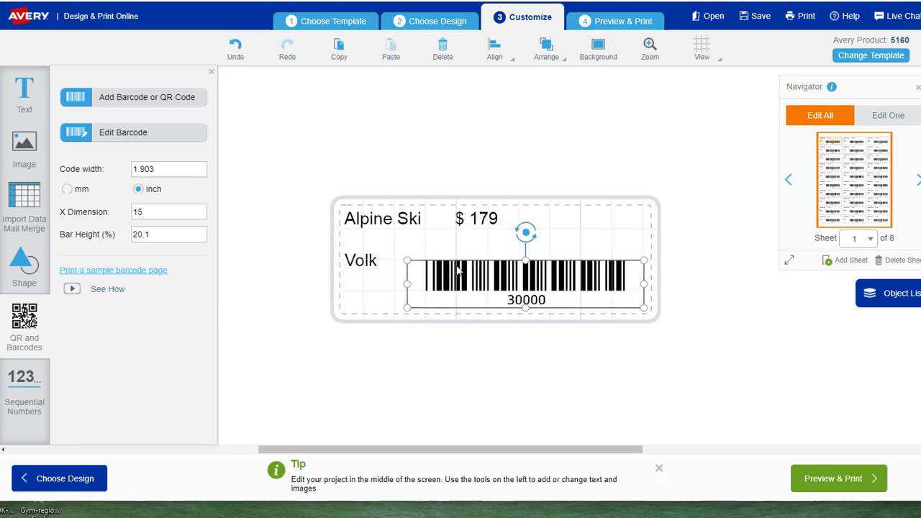
left_click_drag(408, 285, 387, 284)
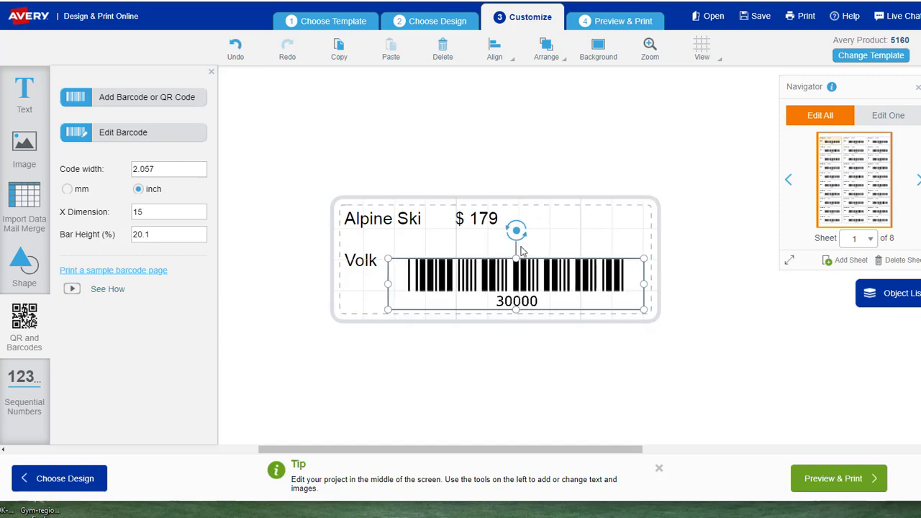
- Go to Preview & Print and review the space-aligned text warning
left_click(847, 482)
left_click(669, 295)
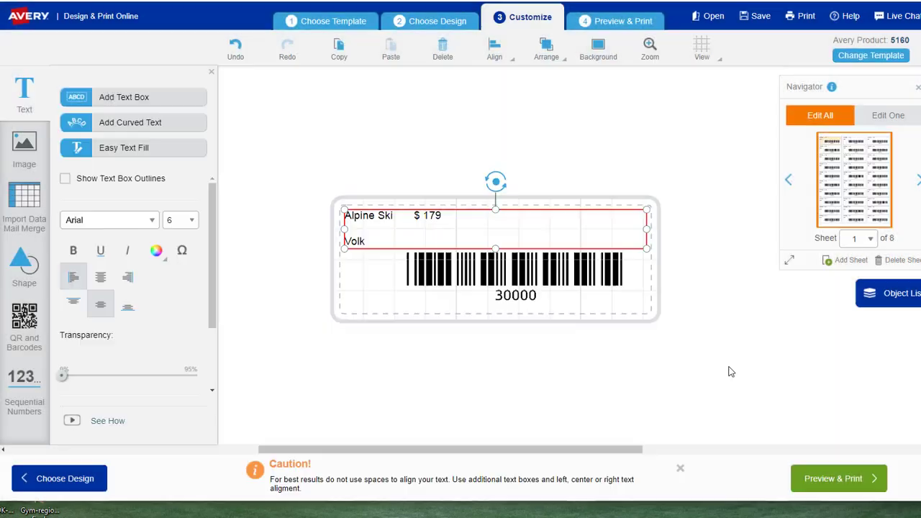
left_click(818, 480)
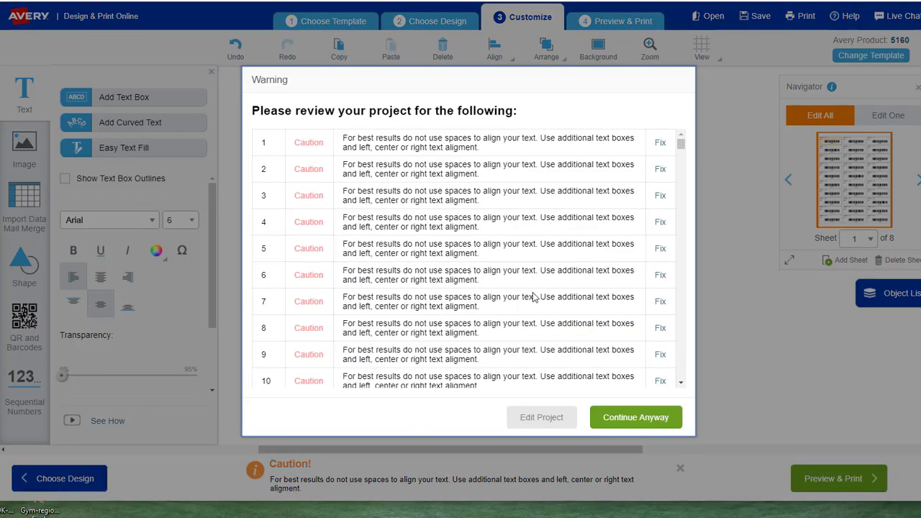
- Continue past the warnings to preview sheet 1 of 8 of barcode labels
left_click(633, 417)
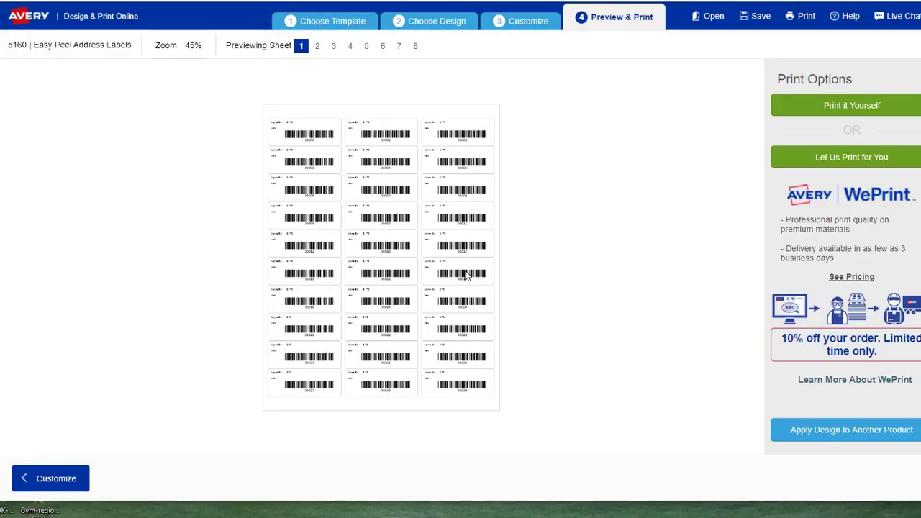